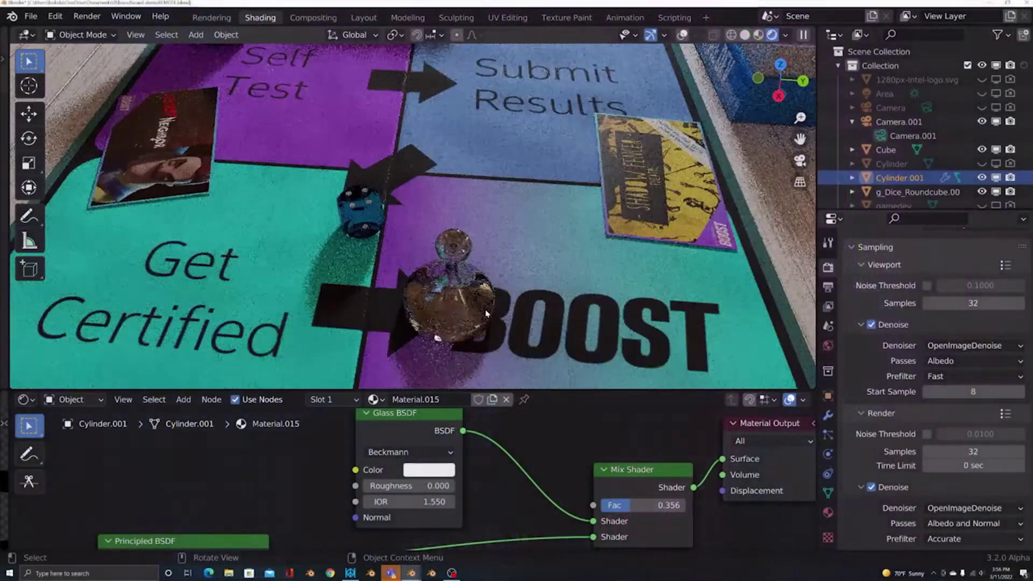
Examine the Cycles render device backends in the system preferences by switching to CUDA, HIP and back to the Intel backend
middle_drag(486, 313, 483, 257)
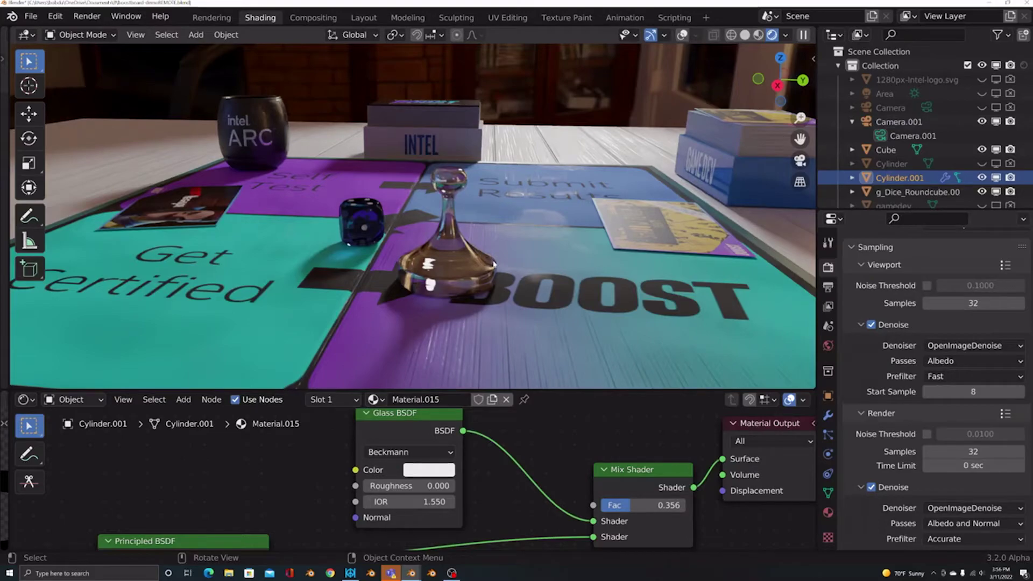
middle_drag(504, 264, 535, 270)
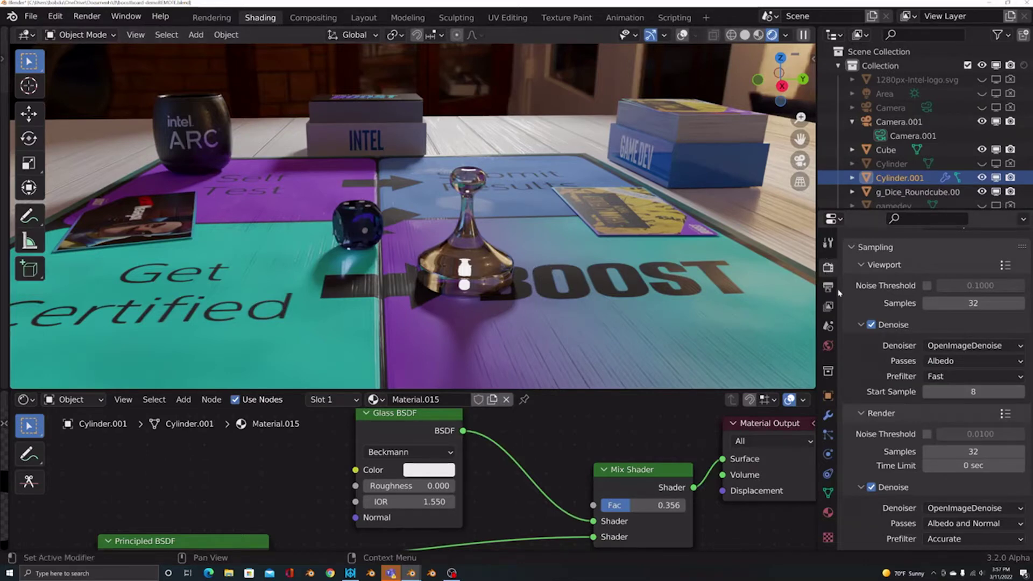
scroll(927, 346, up, 1)
scroll(927, 346, up, 3)
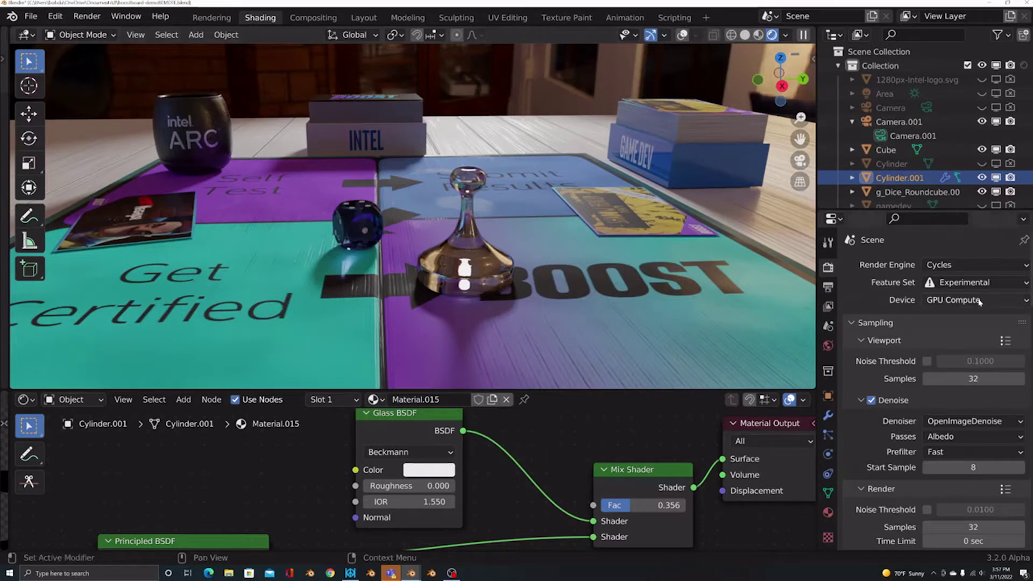
click(55, 16)
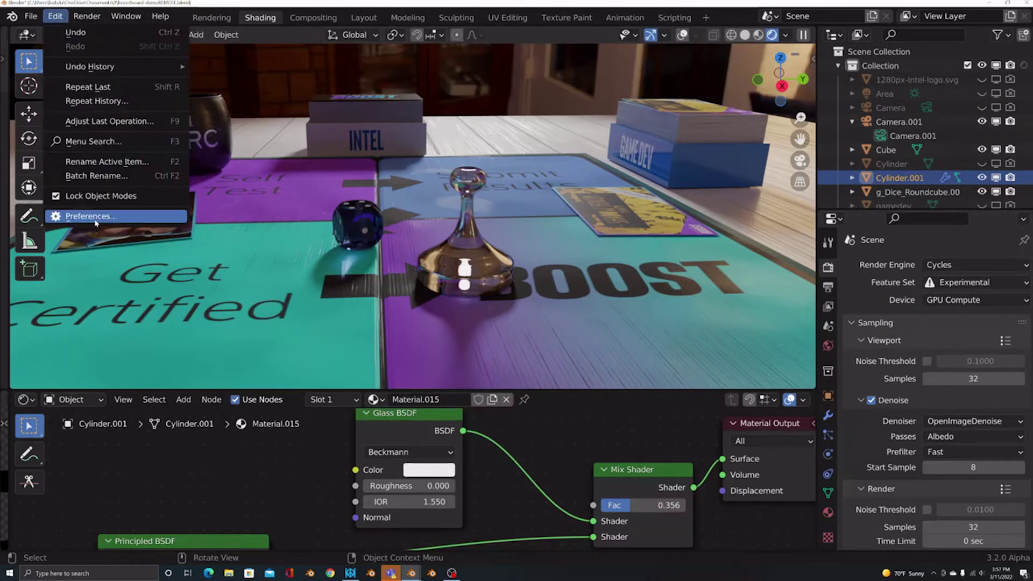
click(95, 221)
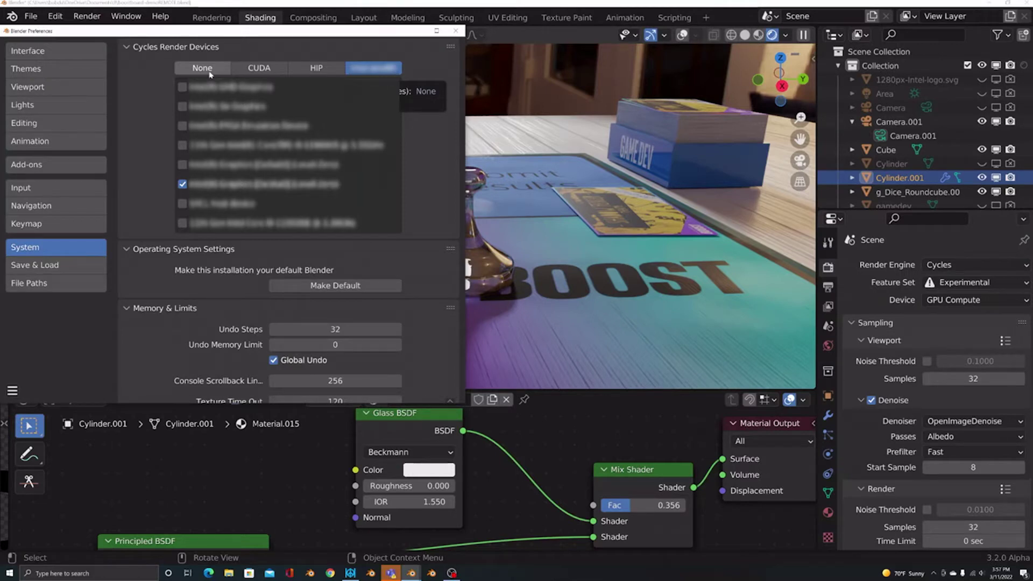
click(253, 68)
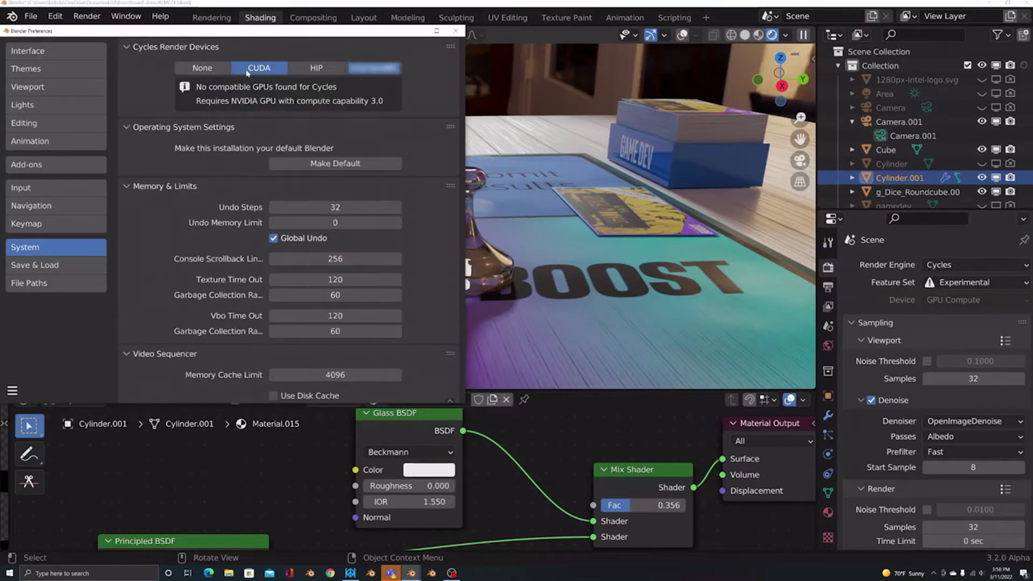
click(325, 74)
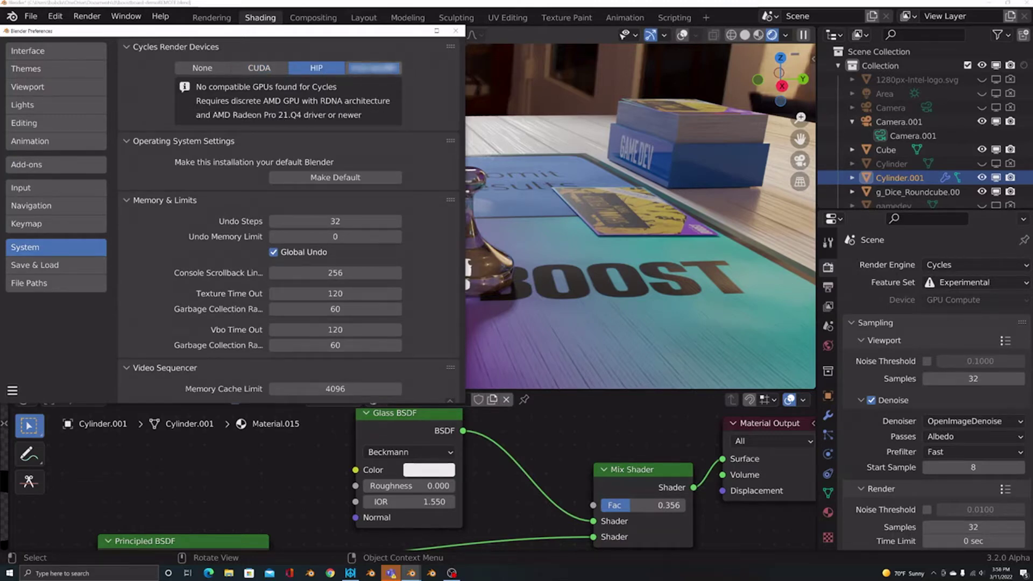
click(364, 71)
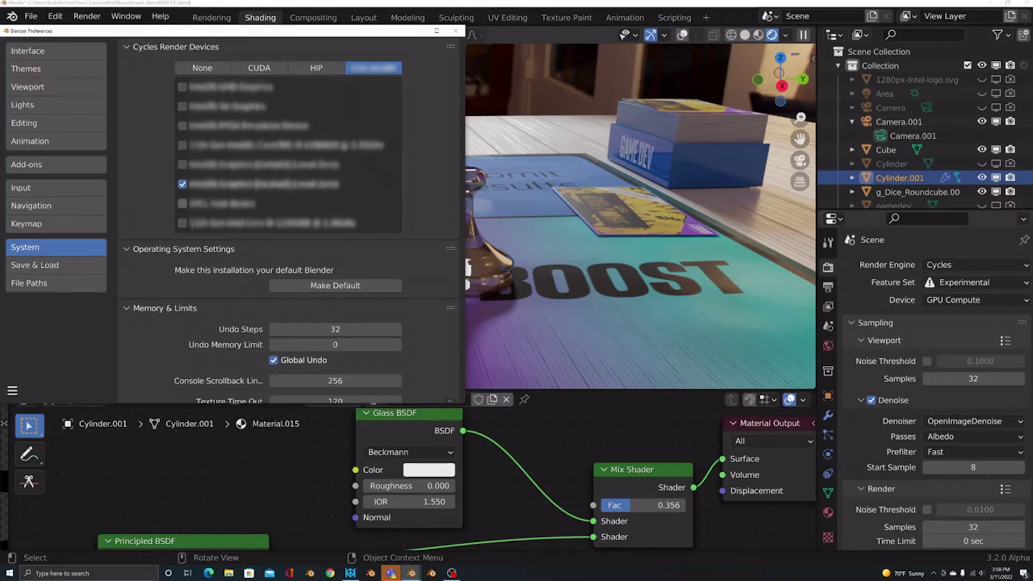
Try the 12th Gen Intel Core CPU as the only Cycles device, re-enable the Intel graphics device instead, and close the preferences
click(183, 184)
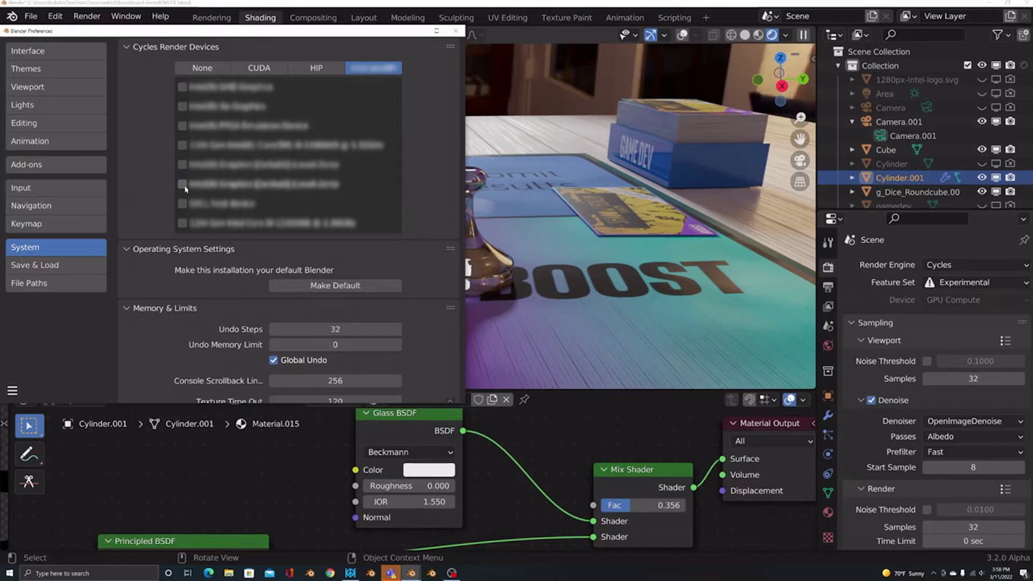
click(183, 223)
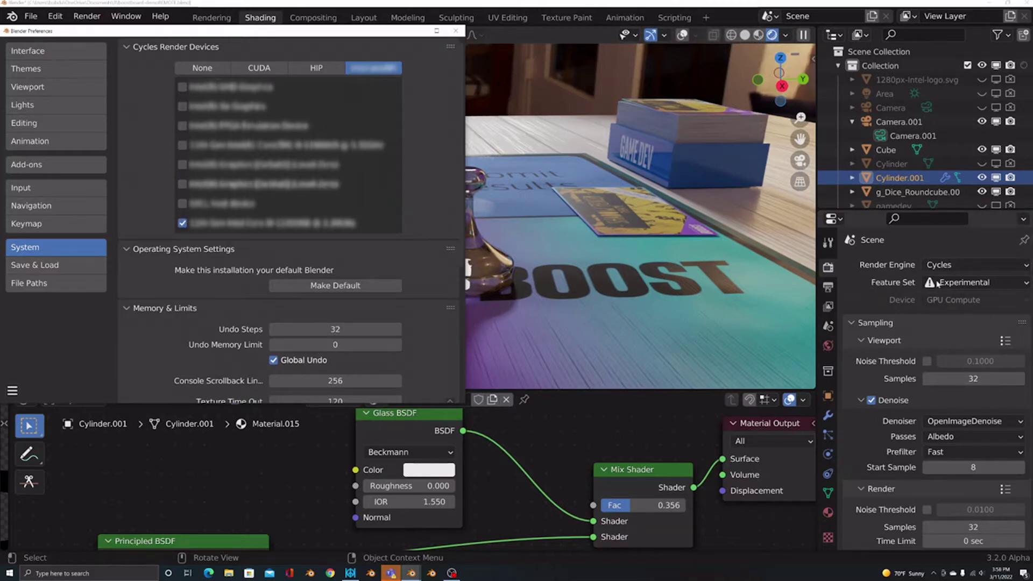
click(183, 223)
click(182, 184)
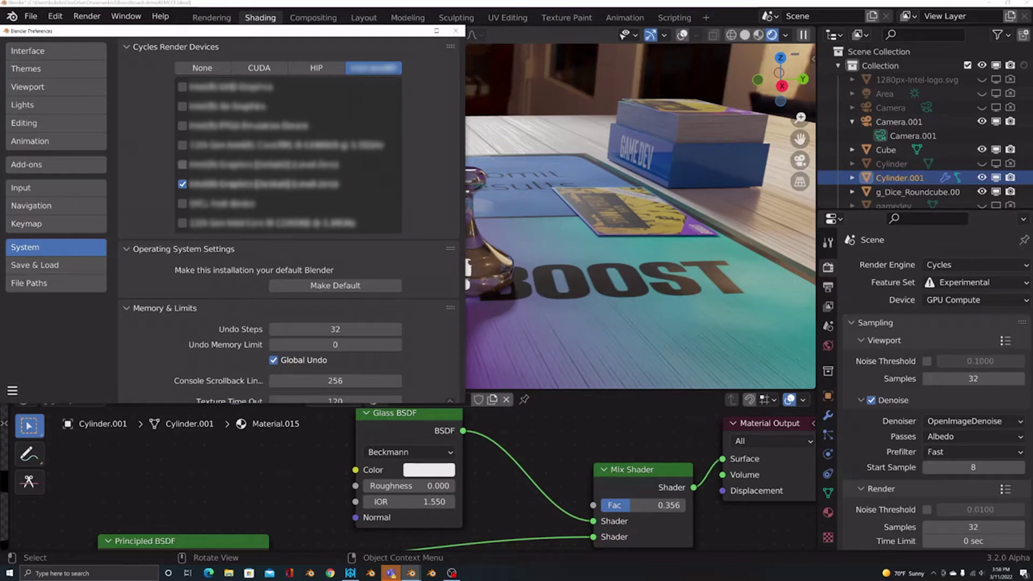
click(456, 31)
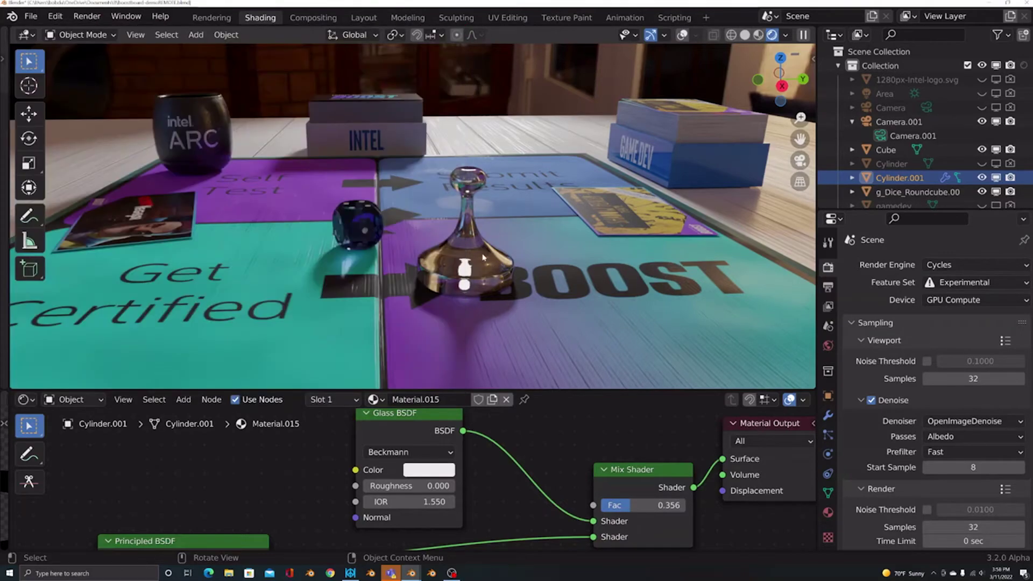
Set the viewport denoiser's start sample to 0 and check how the rendered board-game scene denoises
middle_drag(428, 233, 452, 277)
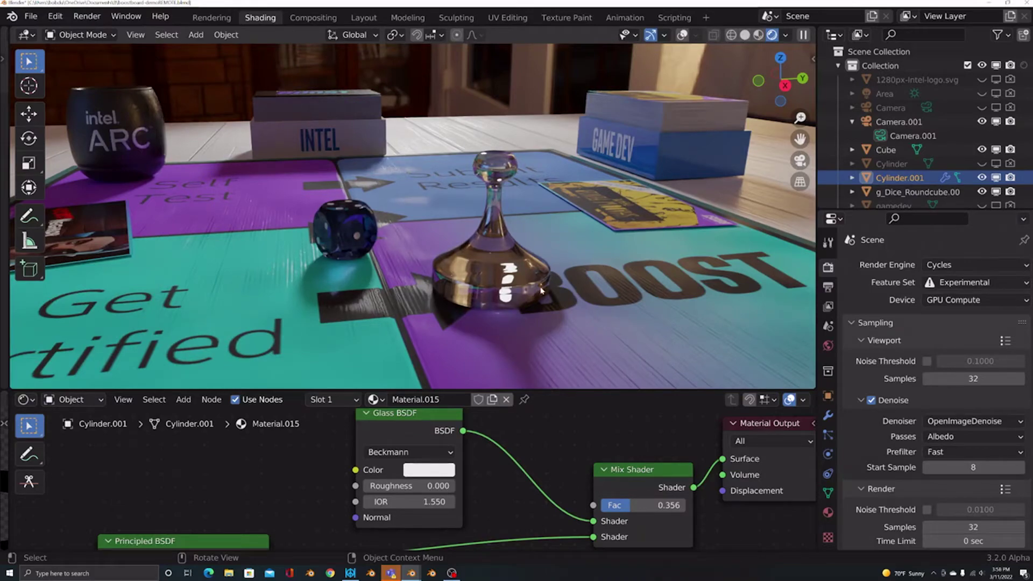
middle_drag(541, 291, 529, 284)
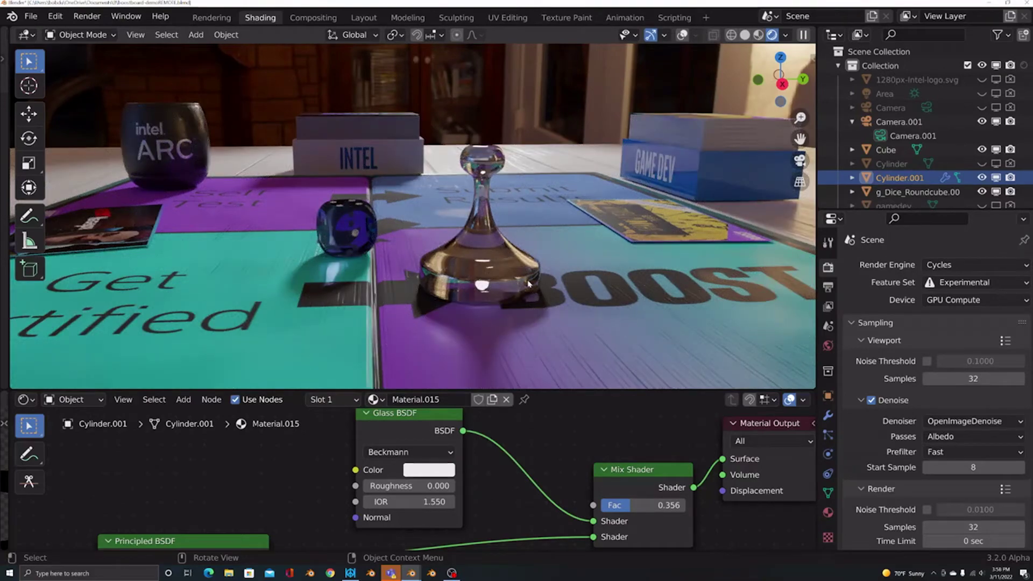
mouse_move(545, 271)
middle_down()
mouse_move(552, 258)
mouse_move(541, 258)
middle_up()
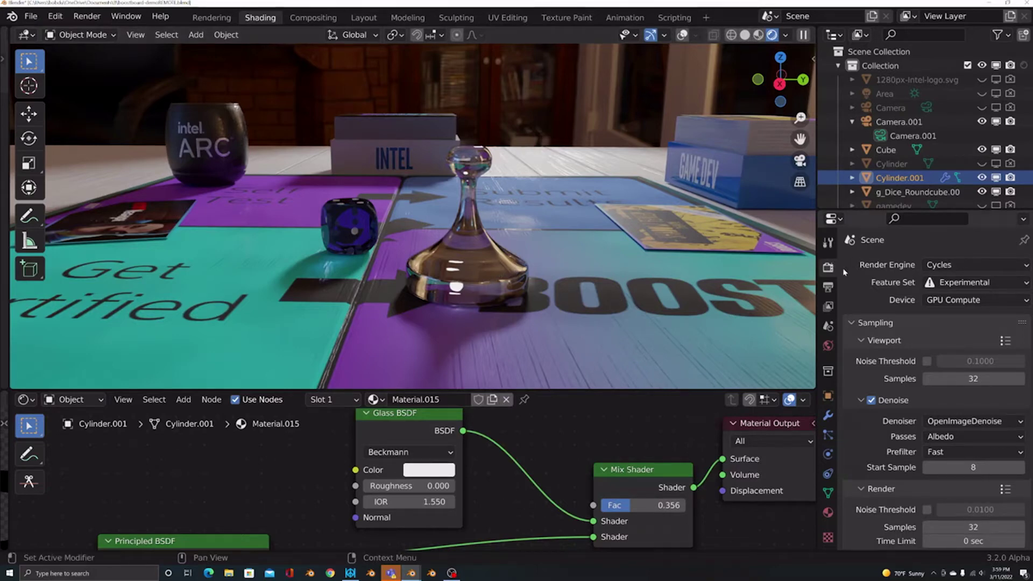
scroll(884, 344, down, 1)
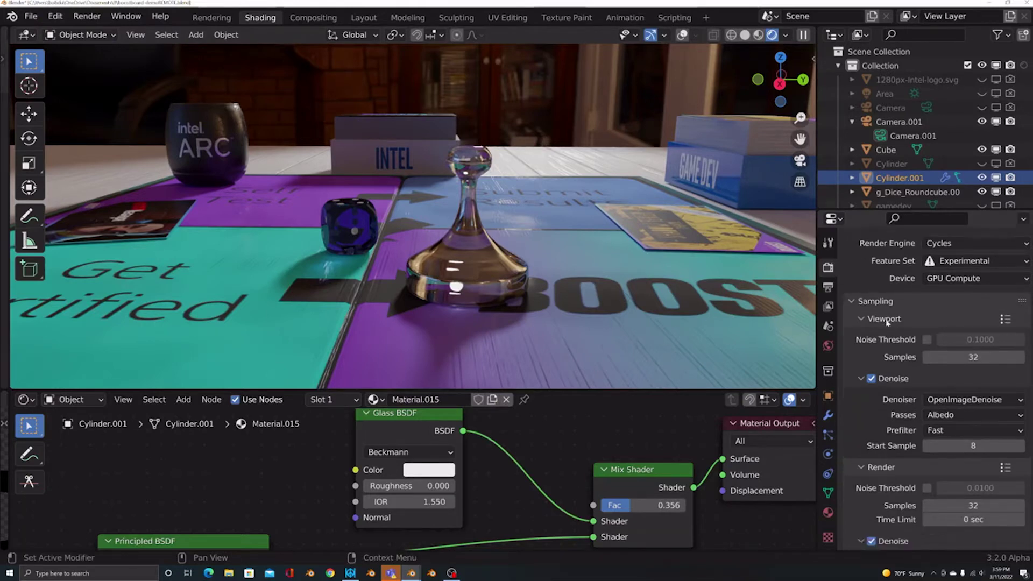
scroll(885, 399, down, 2)
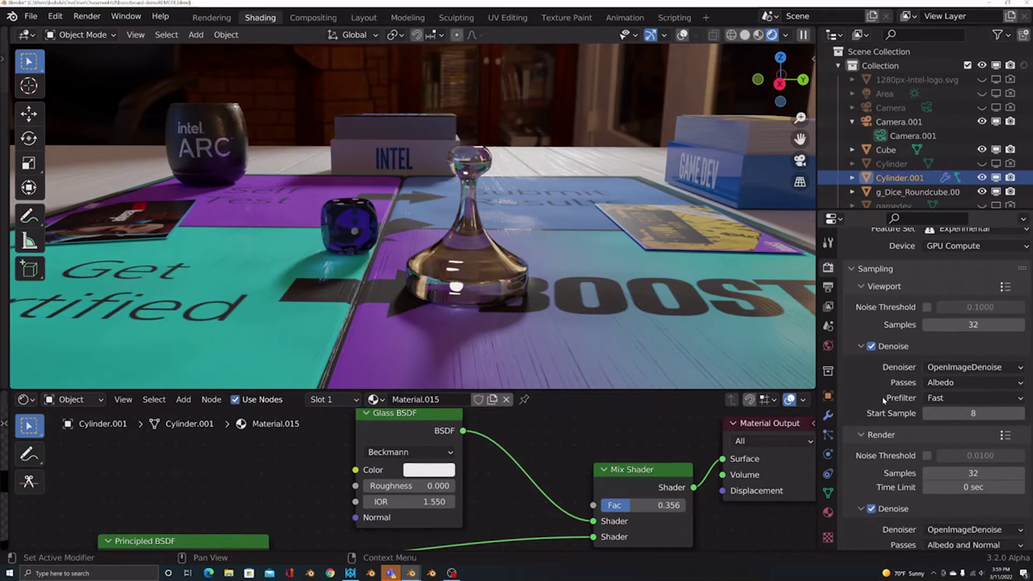
click(971, 412)
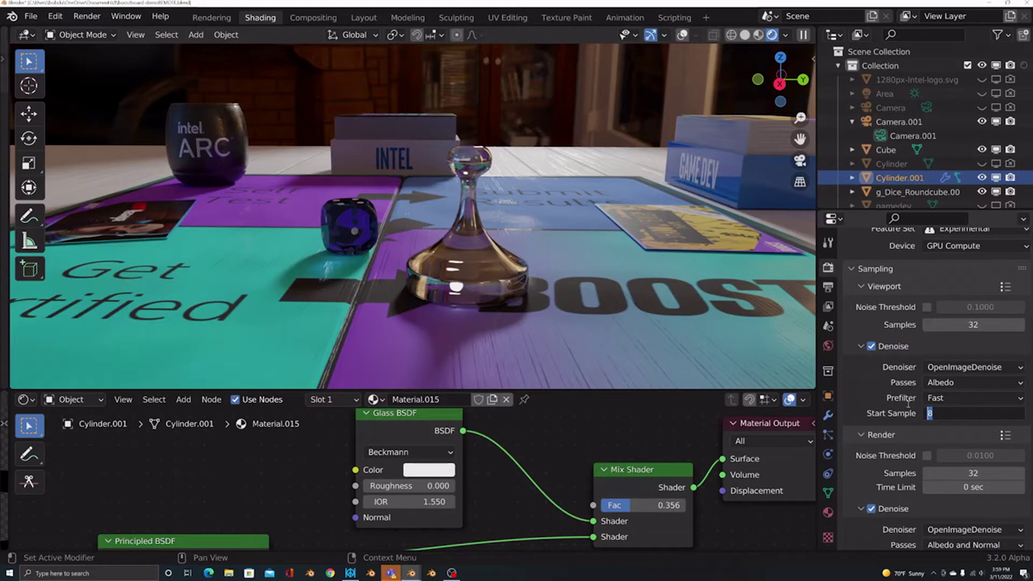
text(0)
key(Return)
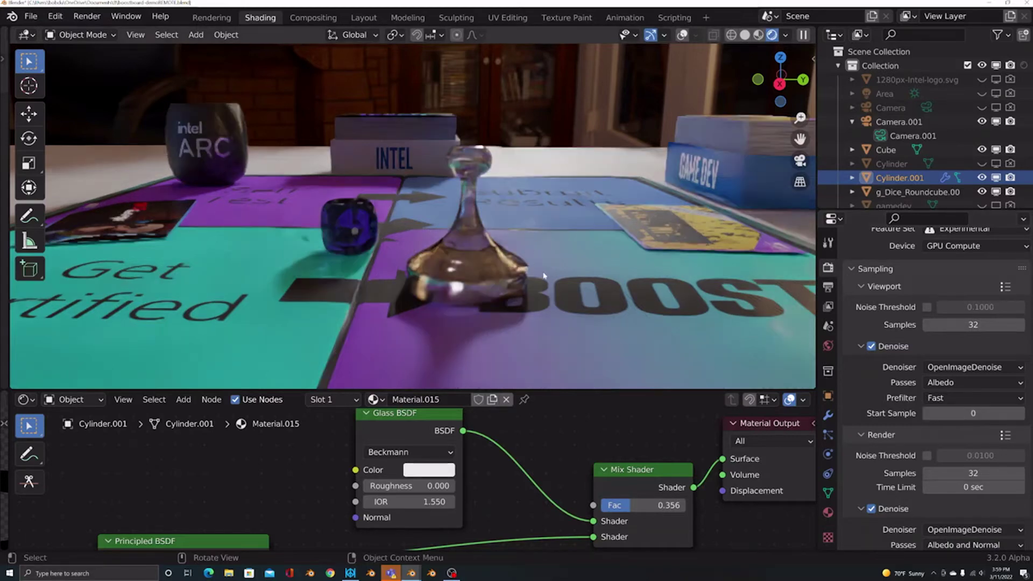
middle_drag(541, 274, 528, 272)
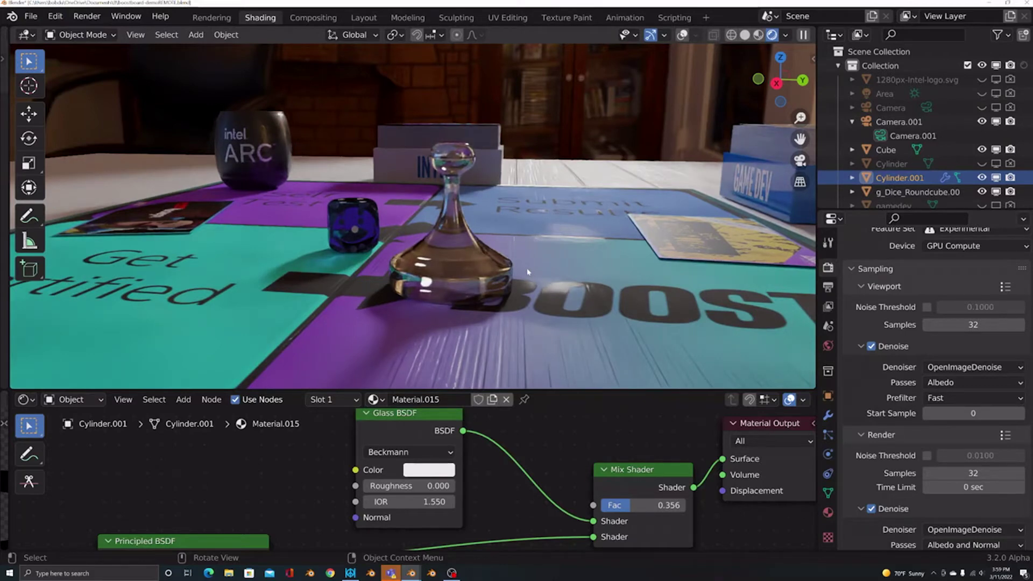
mouse_move(605, 254)
middle_down()
mouse_move(586, 231)
mouse_move(601, 239)
middle_up()
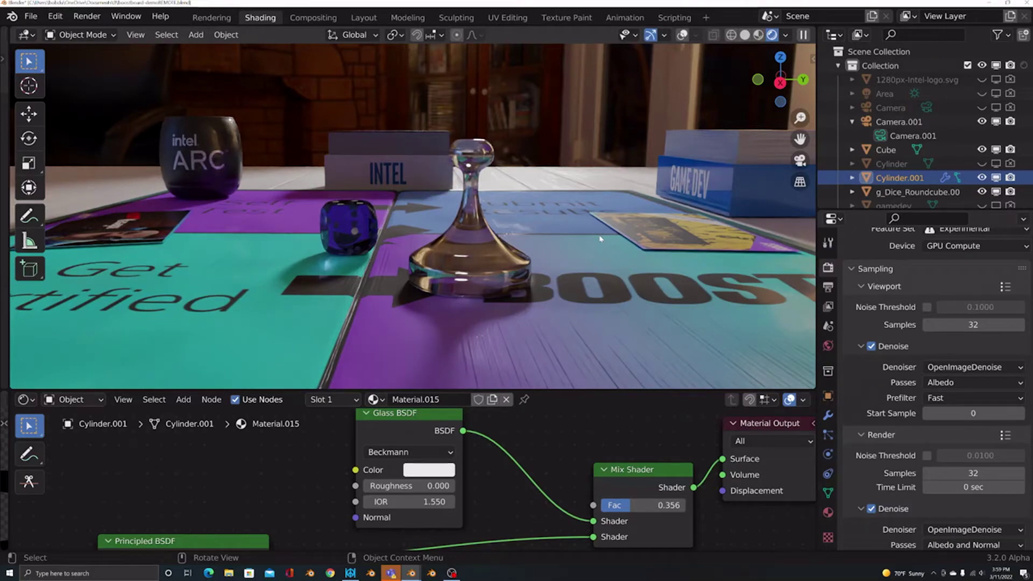
Set the viewport denoiser's start sample to 8
click(959, 414)
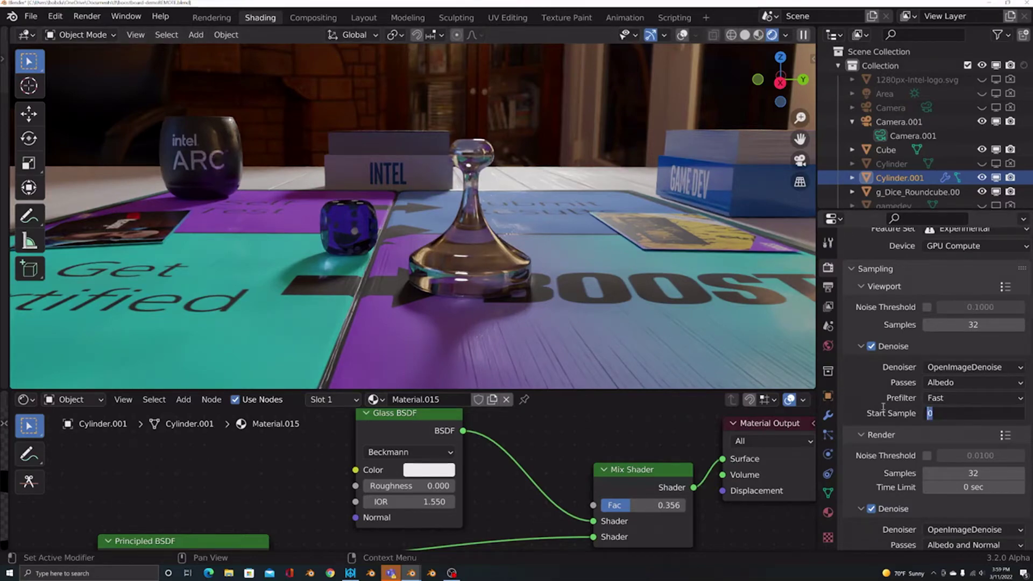
text(8)
key(Return)
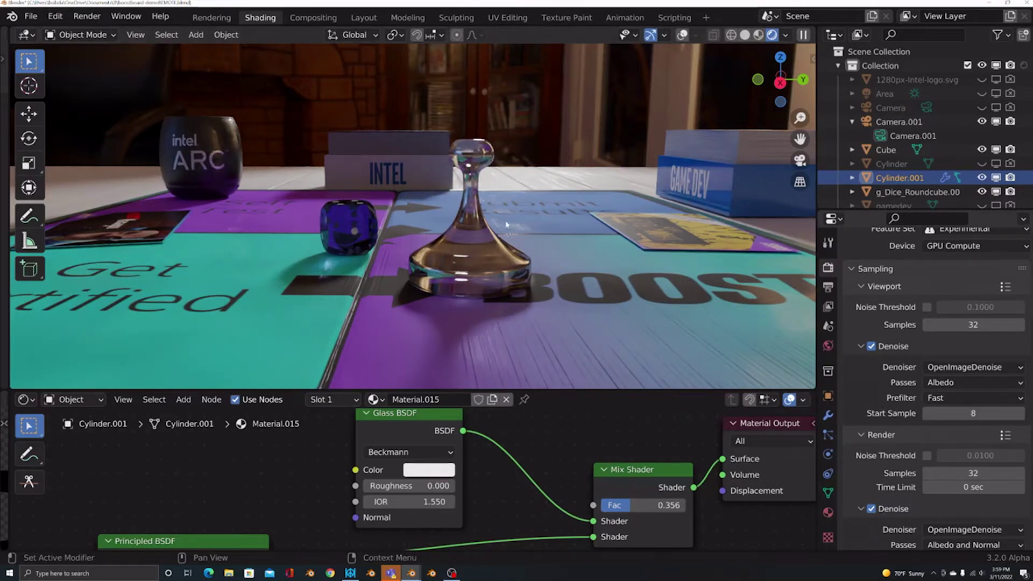
Show the viewport overlays to examine the glass pawn's wireframe, and hide them again
middle_drag(530, 236, 520, 233)
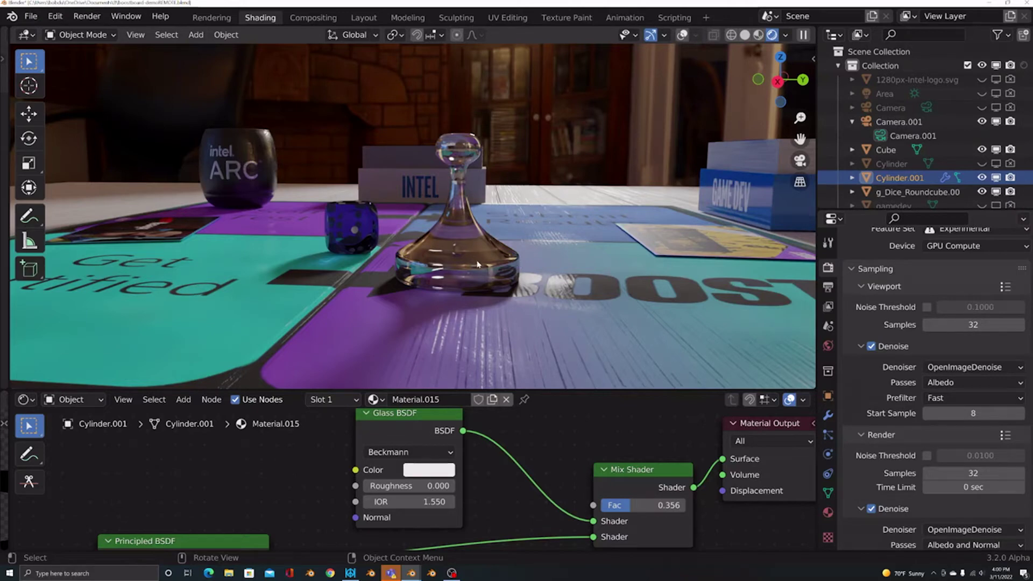
click(683, 36)
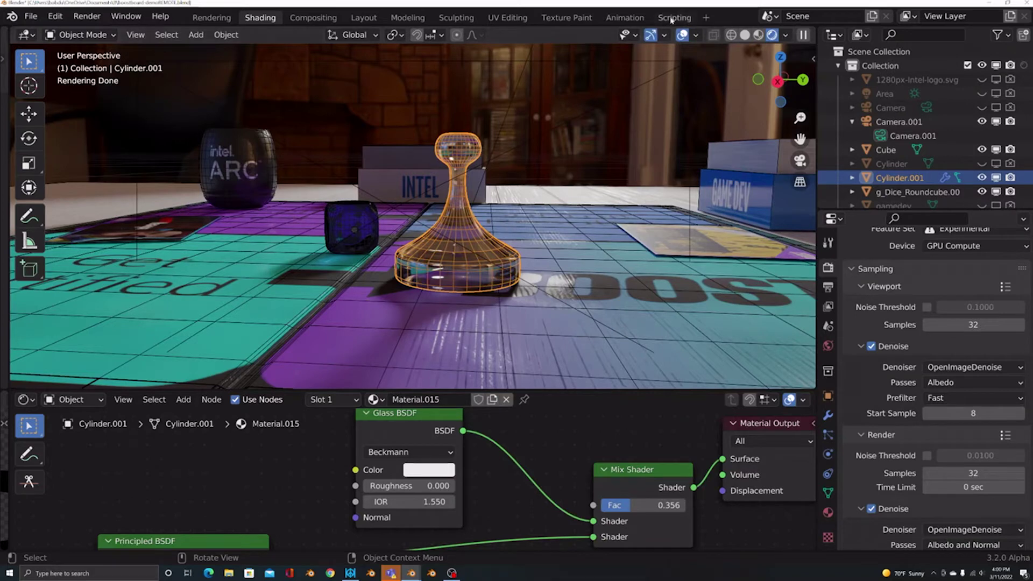
click(683, 35)
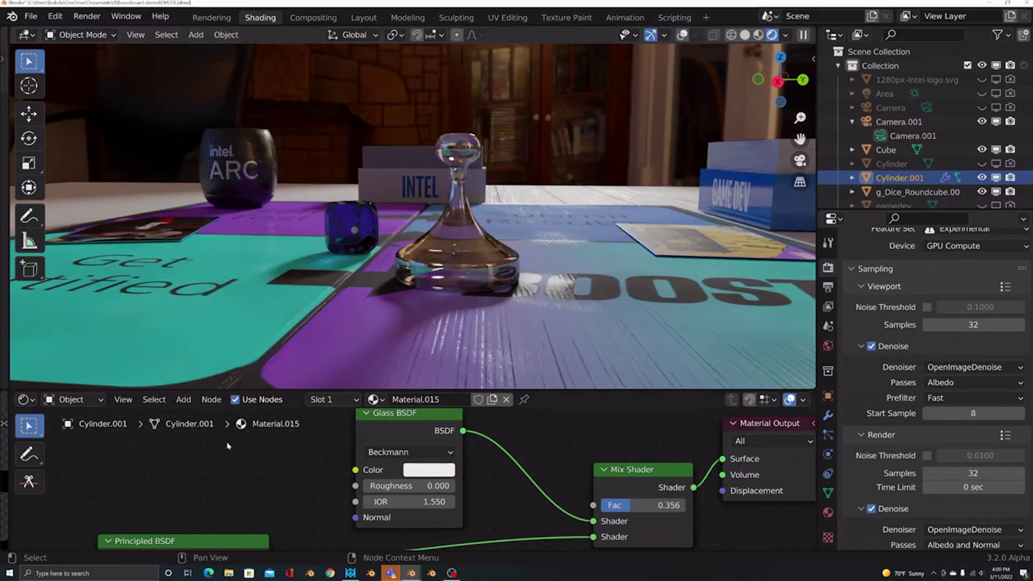
Connect the Glass BSDF output of the pawn's material directly to the Material Output's Surface input, bypassing the Mix Shader
mouse_move(520, 451)
middle_down()
mouse_move(520, 441)
mouse_move(520, 454)
middle_up()
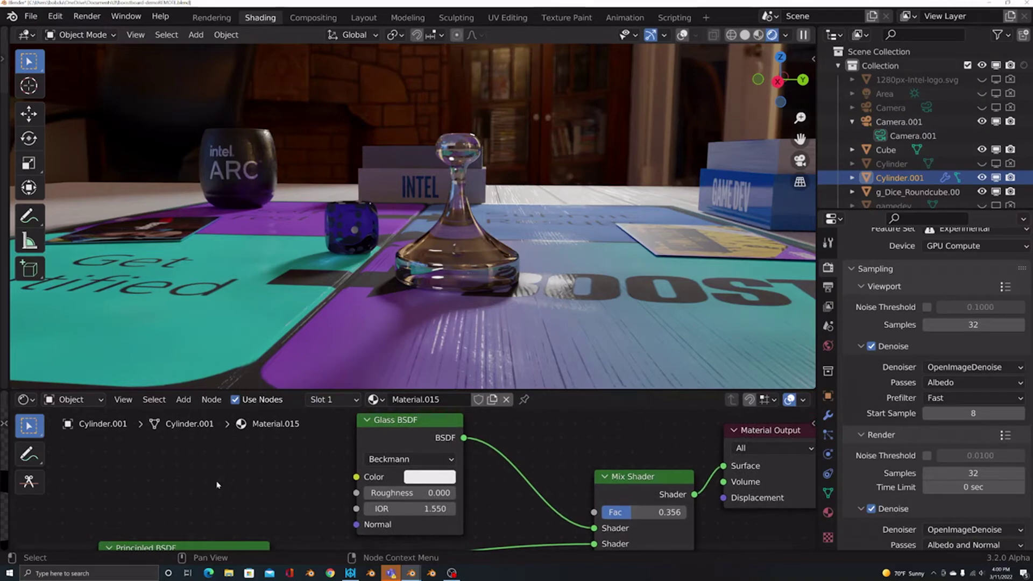
scroll(412, 478, down, 2)
scroll(250, 510, up, 3)
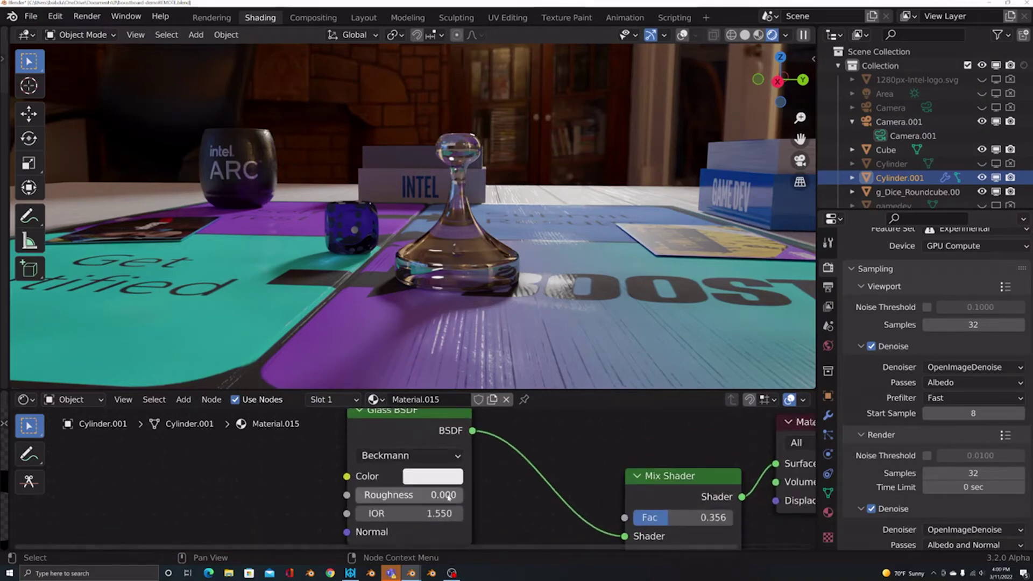
scroll(505, 483, down, 1)
drag(463, 438, 723, 467)
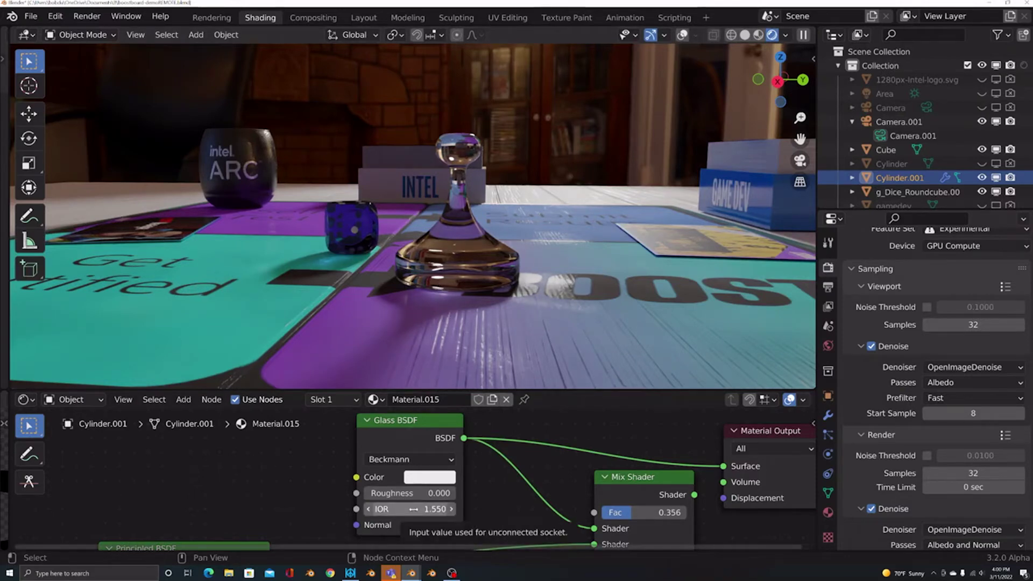
Set the Glass BSDF's IOR to 1 and inspect the pawn's refraction in the rendered viewport
click(413, 509)
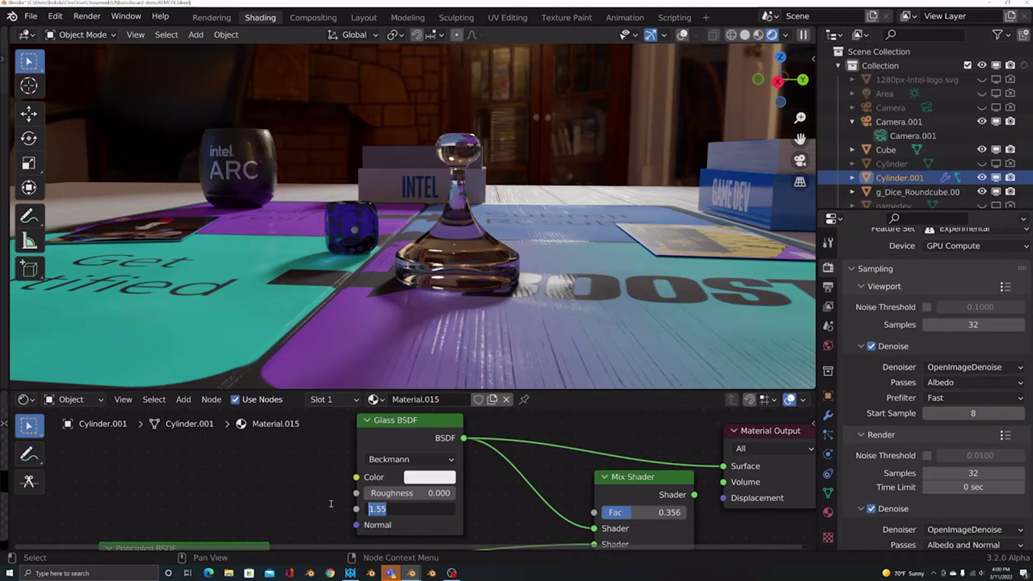
text(1)
key(shift+Tab)
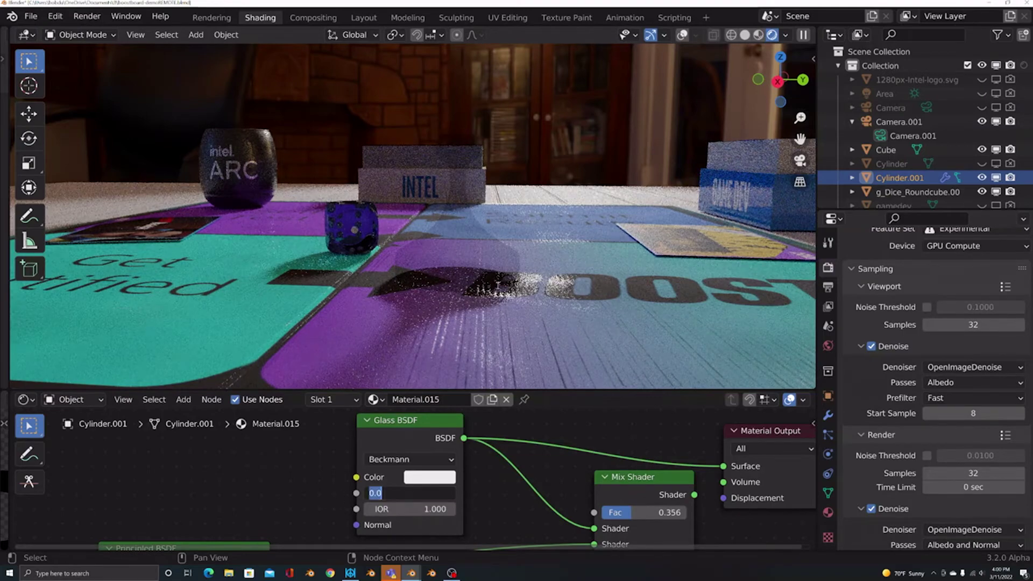
key(Return)
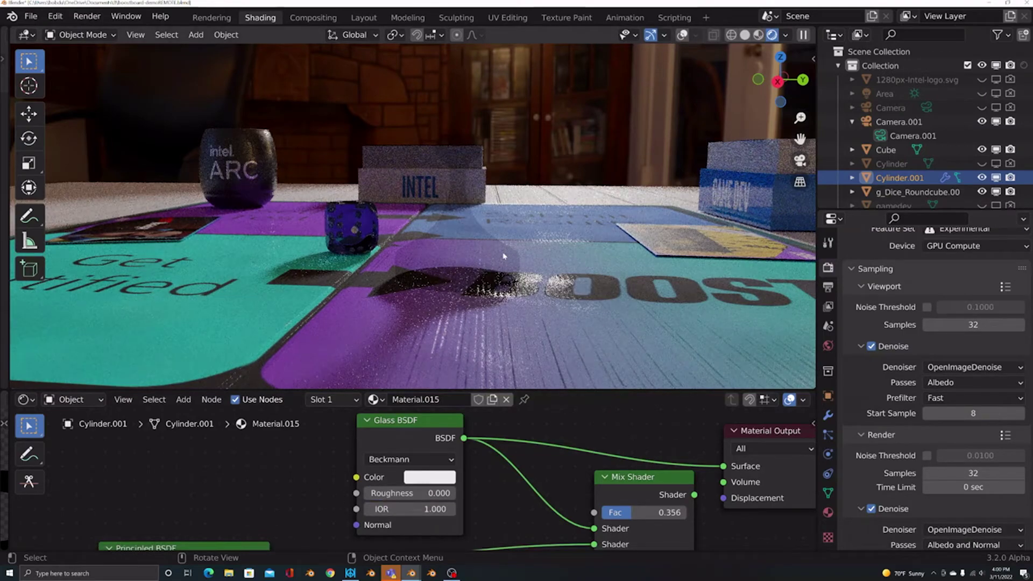
mouse_move(511, 264)
middle_down()
mouse_move(530, 265)
mouse_move(483, 260)
mouse_move(497, 262)
middle_up()
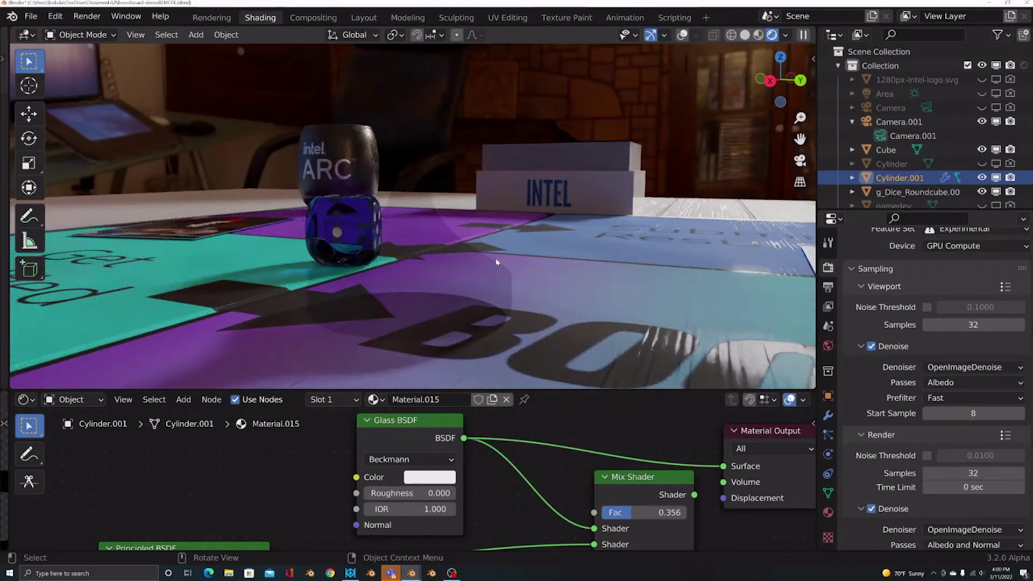
middle_drag(497, 262, 492, 263)
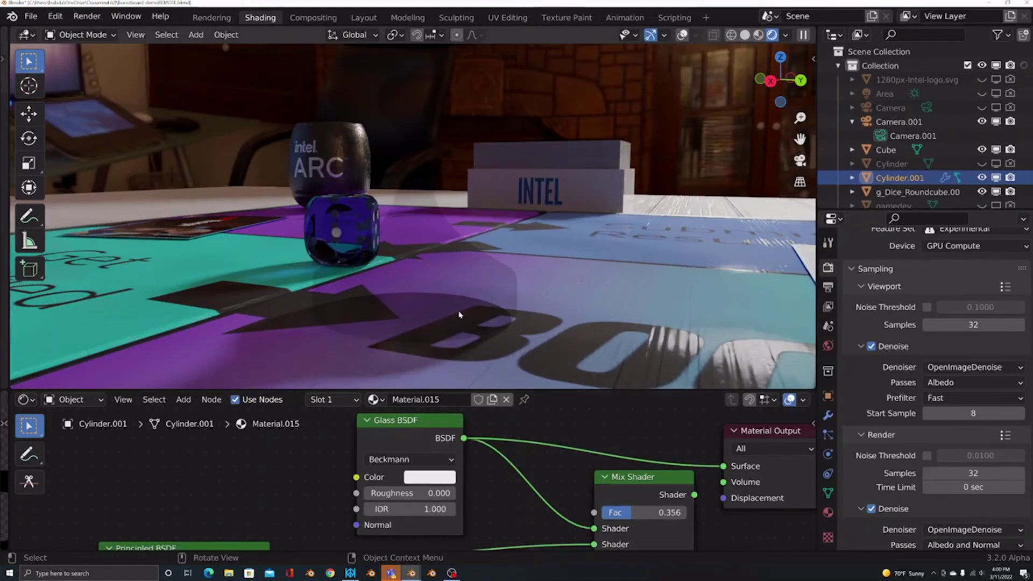
middle_drag(453, 316, 449, 316)
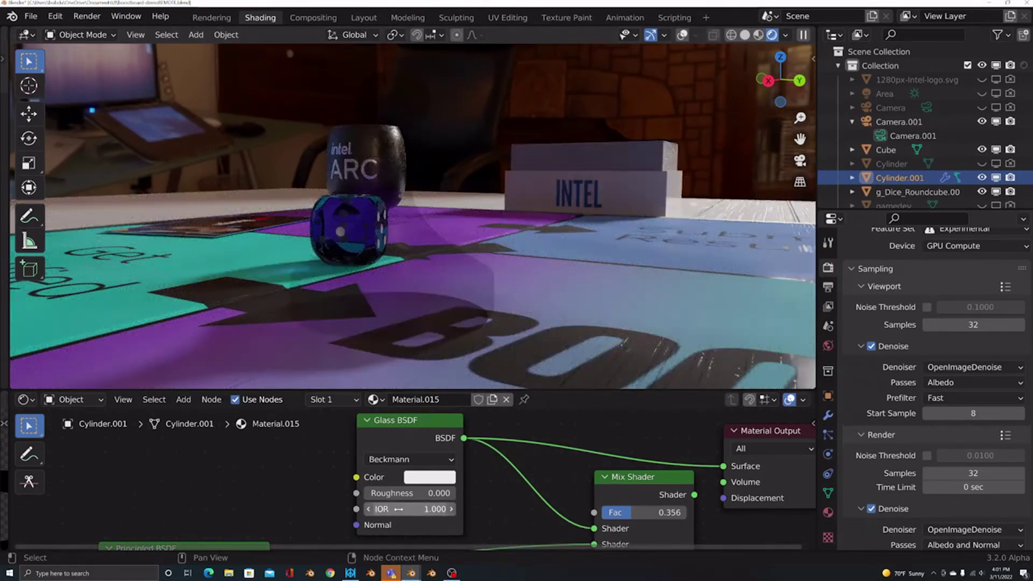
Try an IOR of 1.03 on the pawn's Glass BSDF and finally set it to 1.55
mouse_move(410, 509)
mouse_down()
mouse_move(387, 509)
mouse_move(398, 509)
mouse_up()
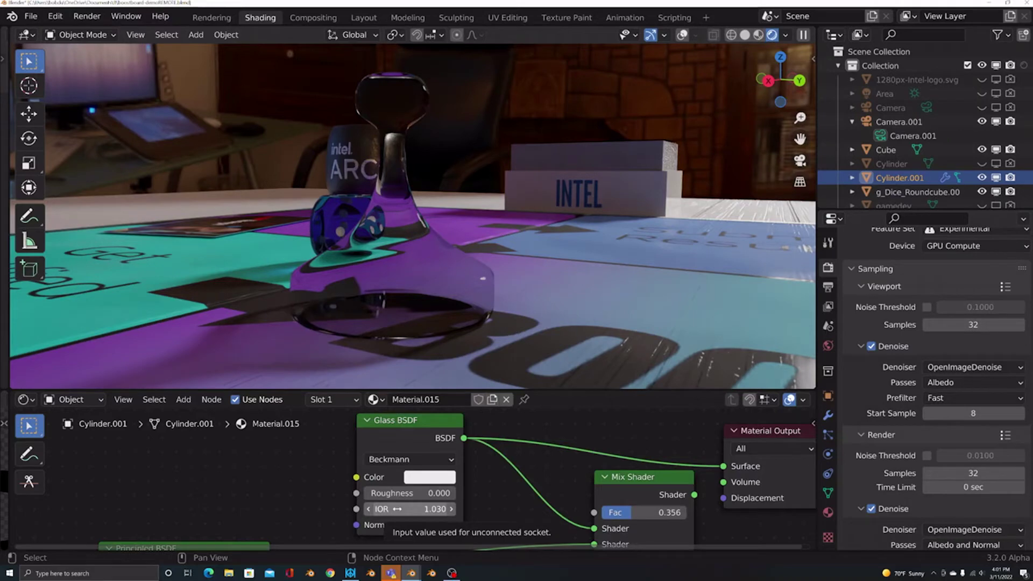
click(398, 509)
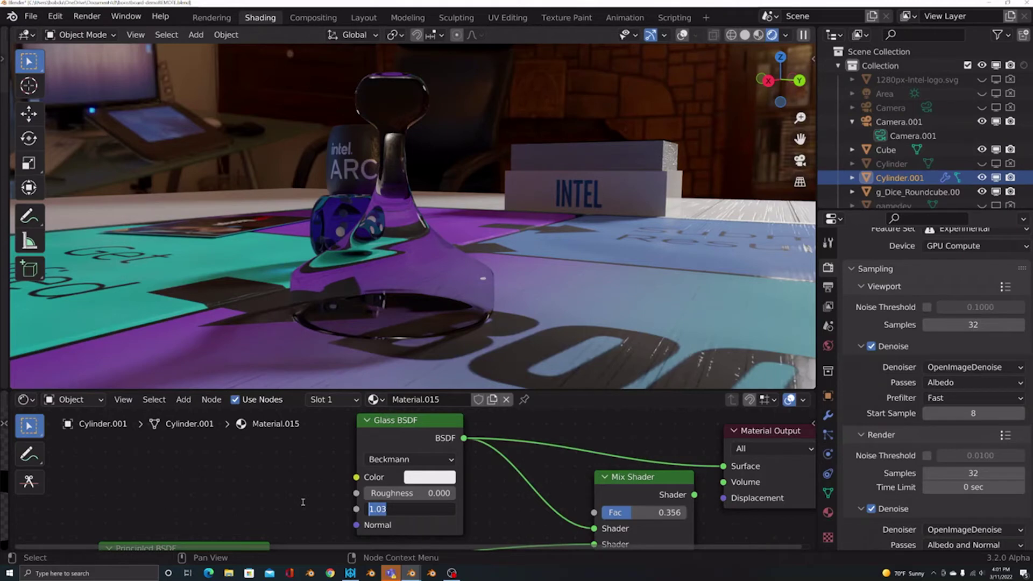
text(1.35)
key(BackSpace)
key(BackSpace)
text(55)
key(shift+Tab)
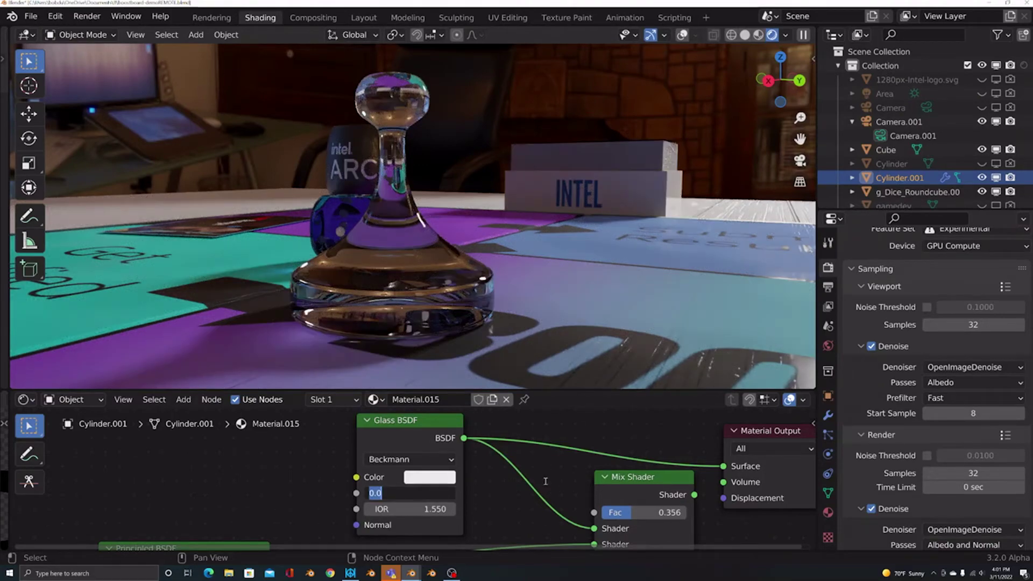
key(Return)
Reconnect the Mix Shader output to the Material Output's Surface input and inspect the pawn from a different angle
drag(695, 494, 724, 466)
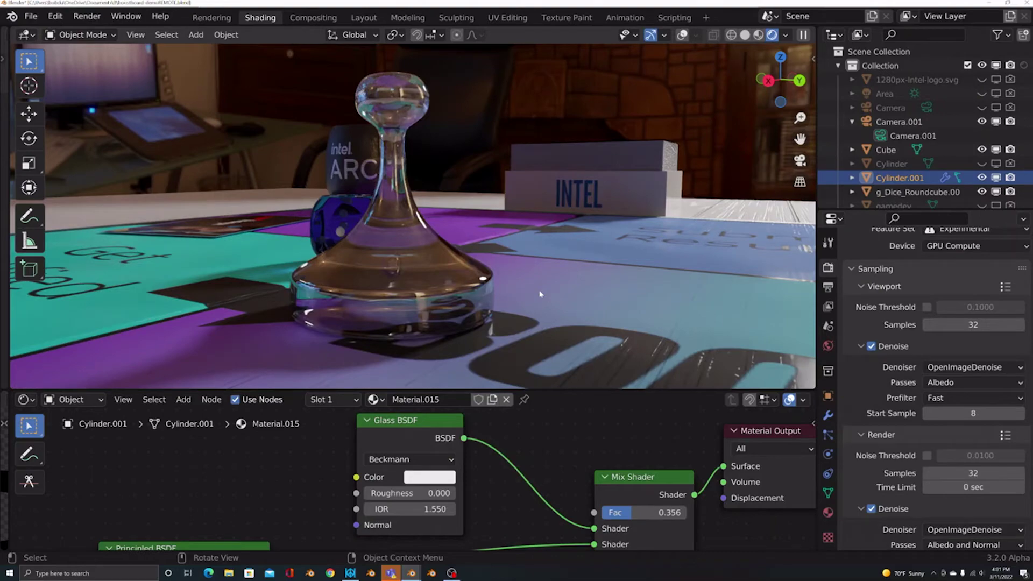
middle_drag(385, 320, 350, 287)
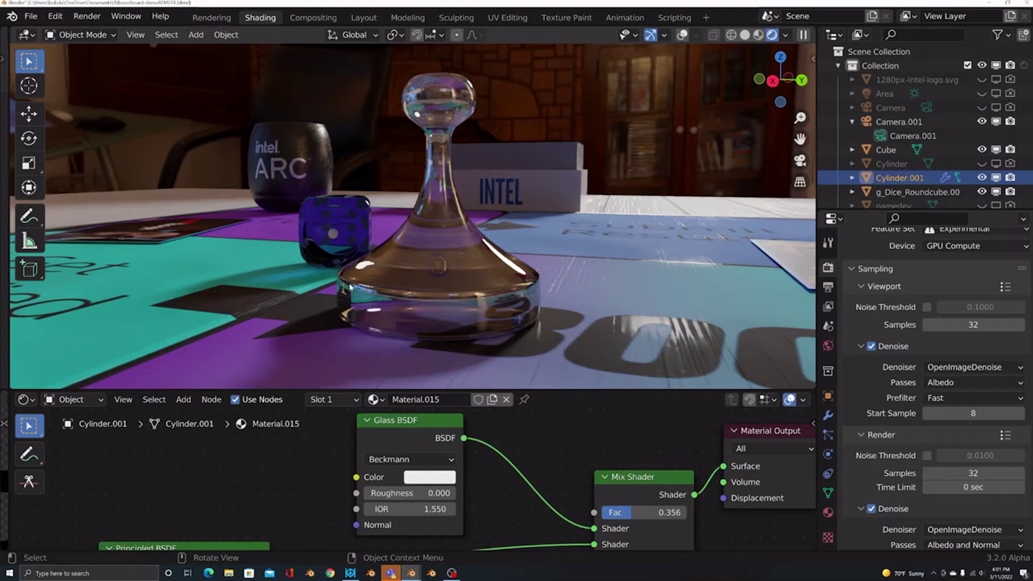
Switch to the camera view and enable Depth of Field in the Camera.001 data settings
click(801, 165)
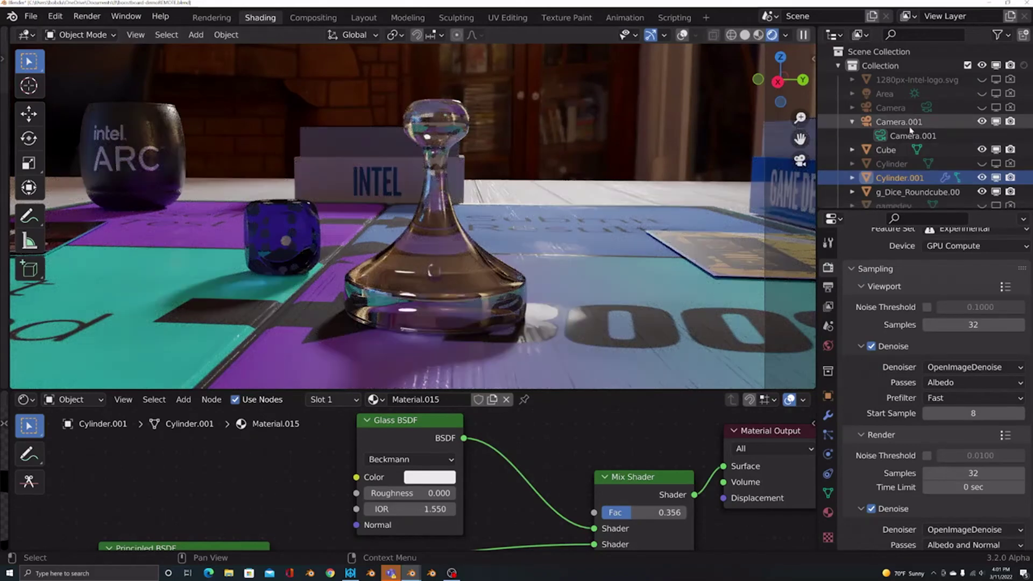
click(911, 138)
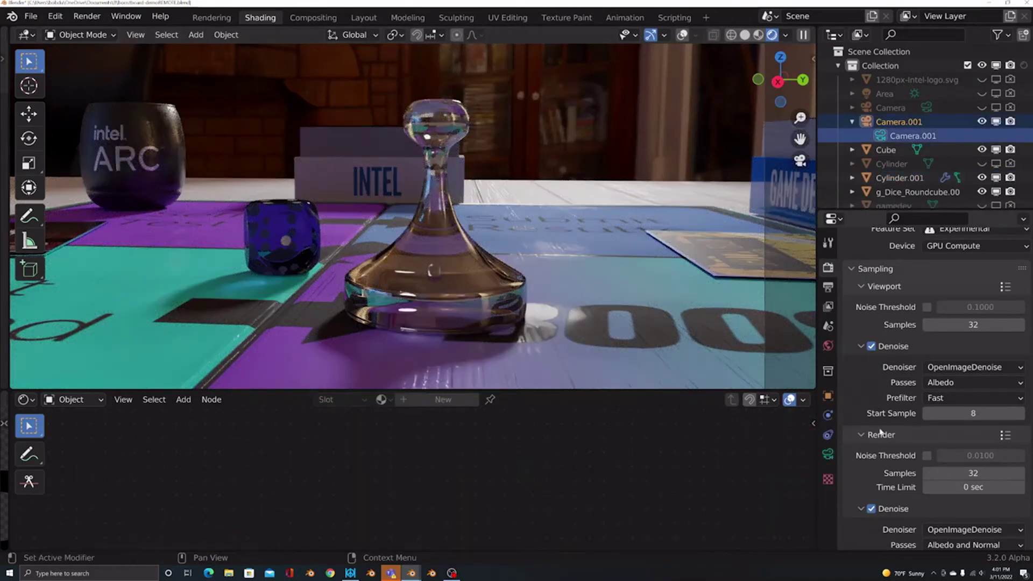
click(829, 455)
scroll(891, 476, down, 3)
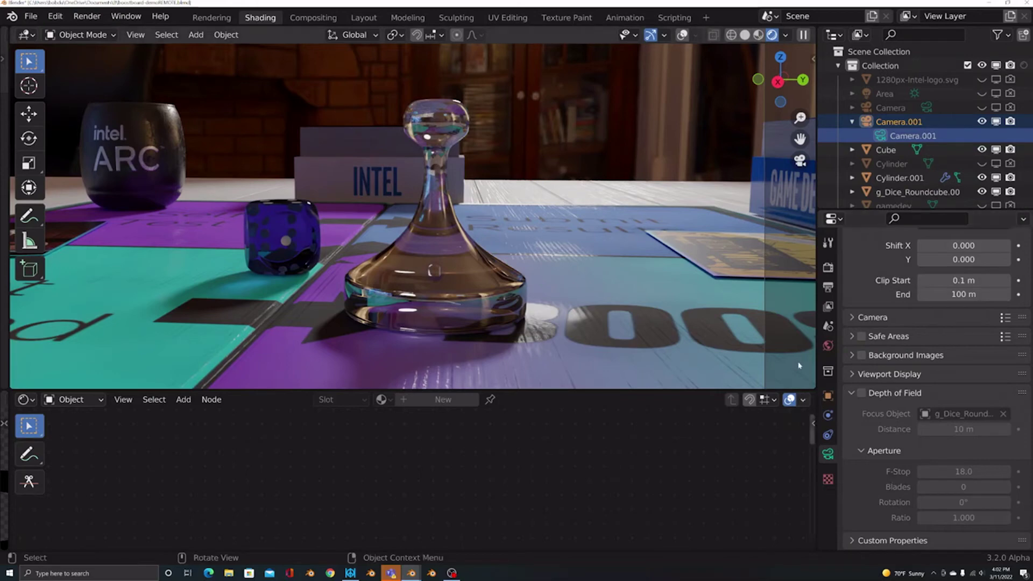
click(861, 393)
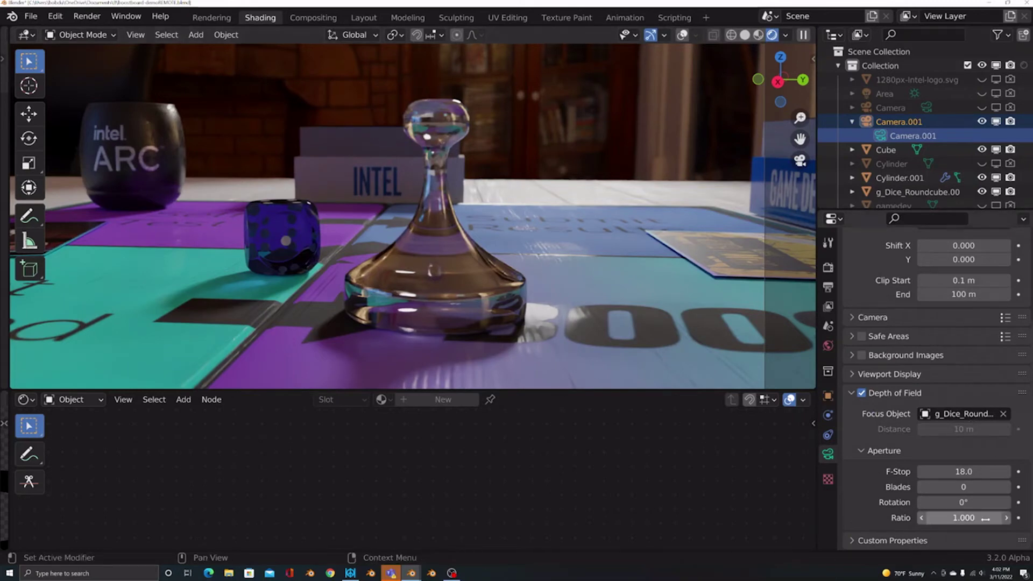
Set the camera's aperture F-Stop to 3 to preview the blur, and turn Depth of Field off
click(977, 471)
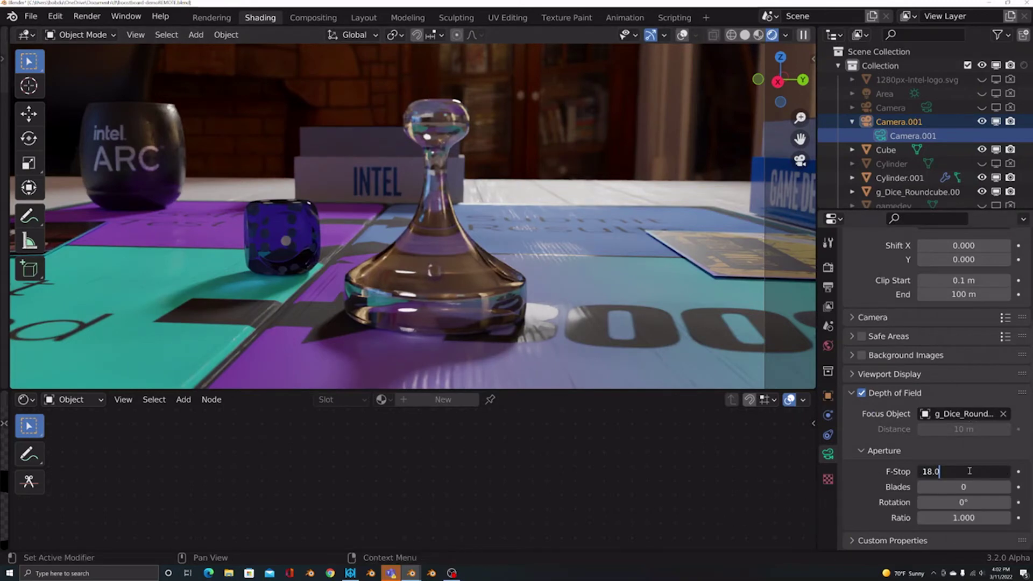
text(3)
key(Tab)
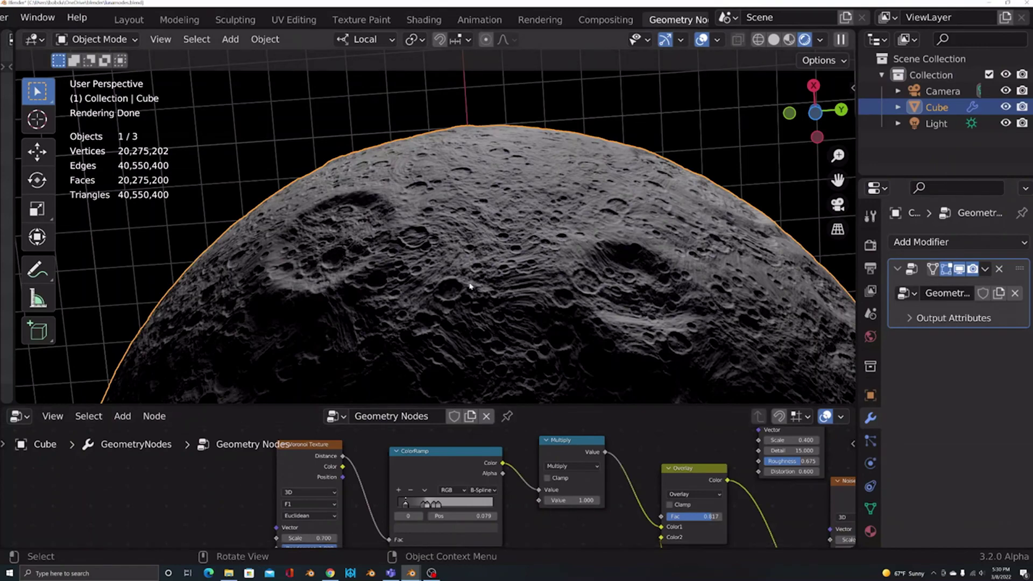
key(F11)
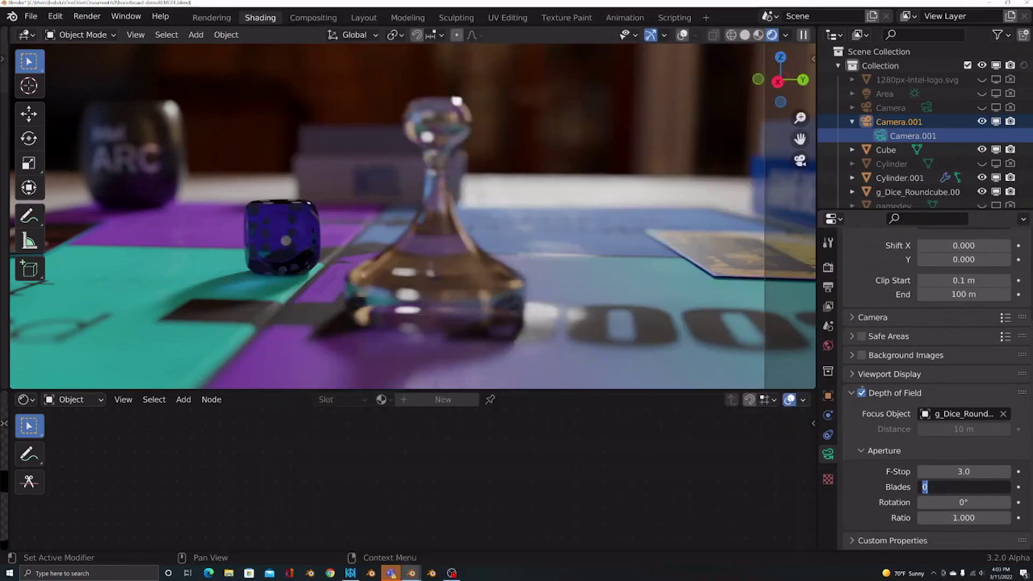
key(Return)
click(862, 393)
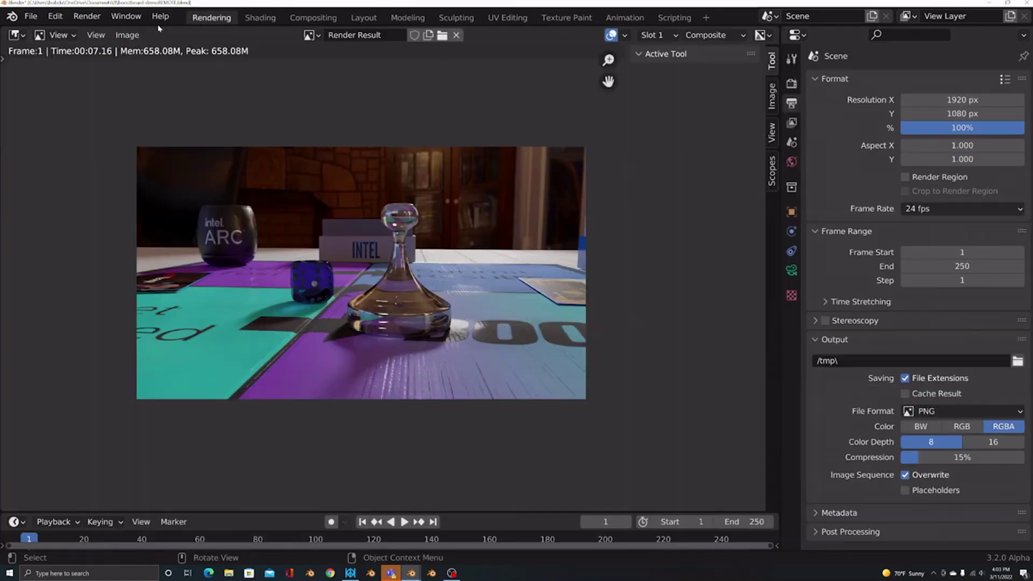
Render the active scene as a still image from the Rendering workspace and maximize the render window
click(218, 19)
click(96, 21)
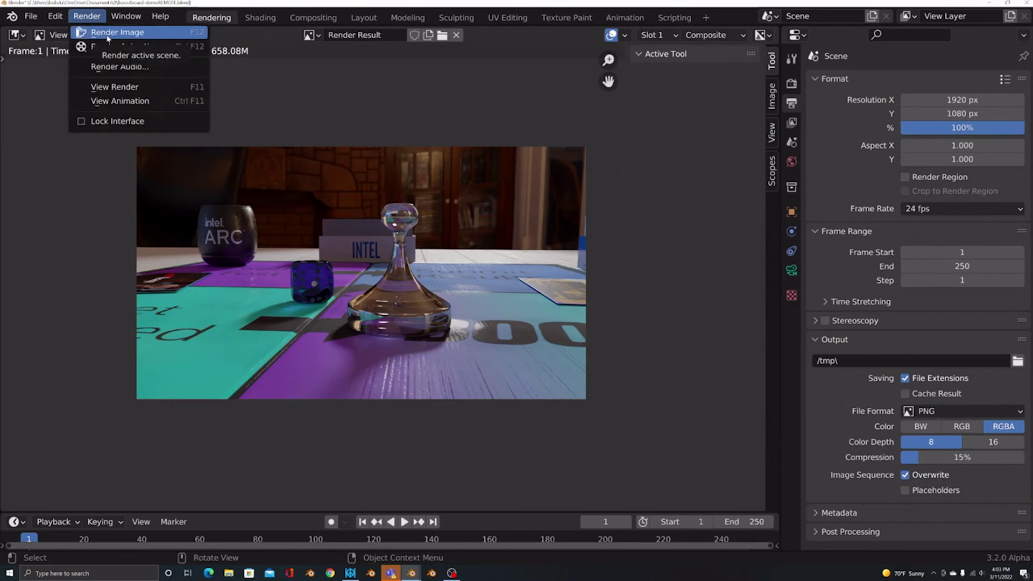
click(108, 34)
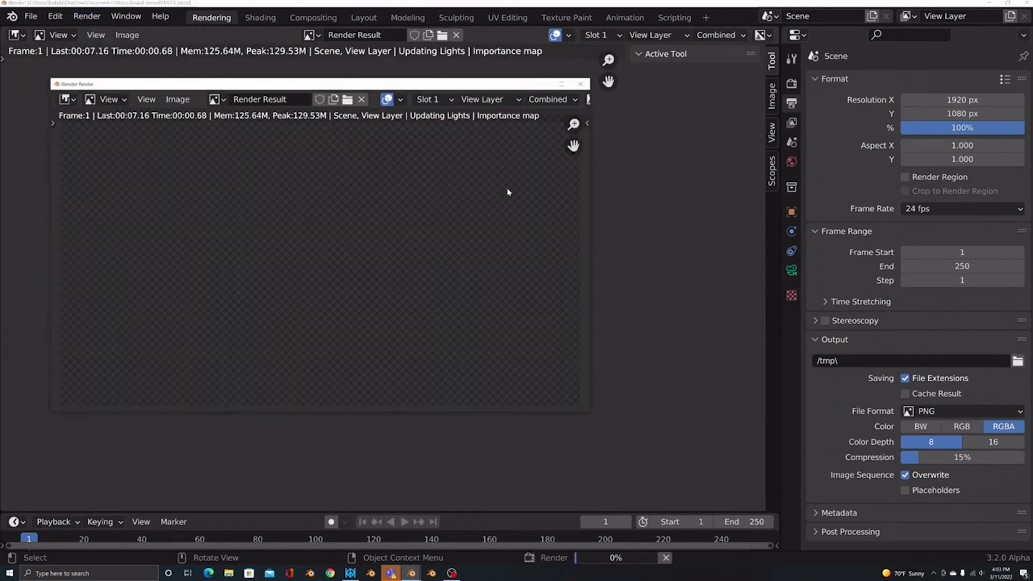
click(567, 87)
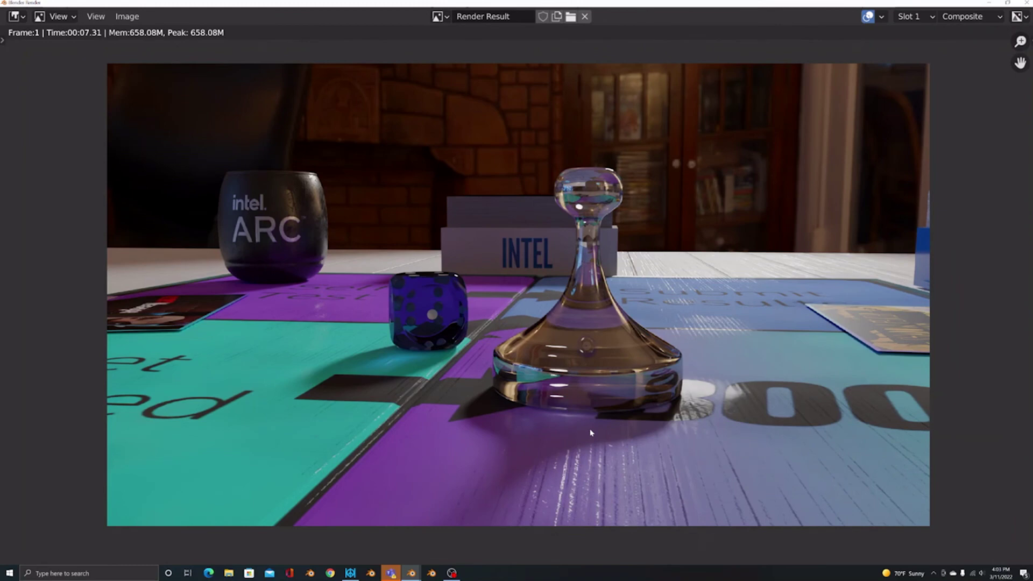
Examine the glass pawn and dice up close in the finished render, and return to the full image
scroll(591, 434, up, 5)
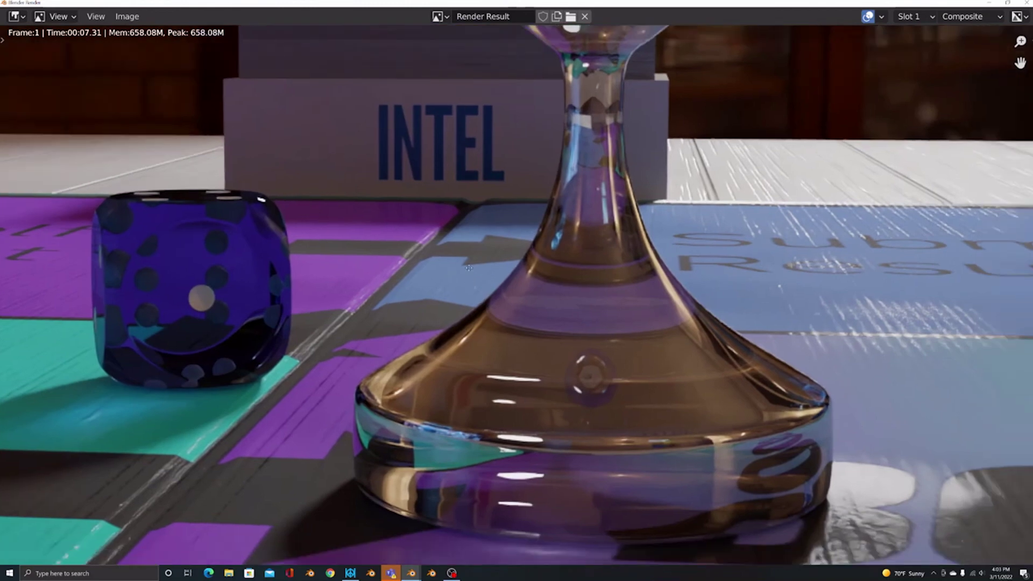
middle_drag(469, 268, 496, 347)
scroll(451, 259, down, 2)
scroll(496, 347, down, 2)
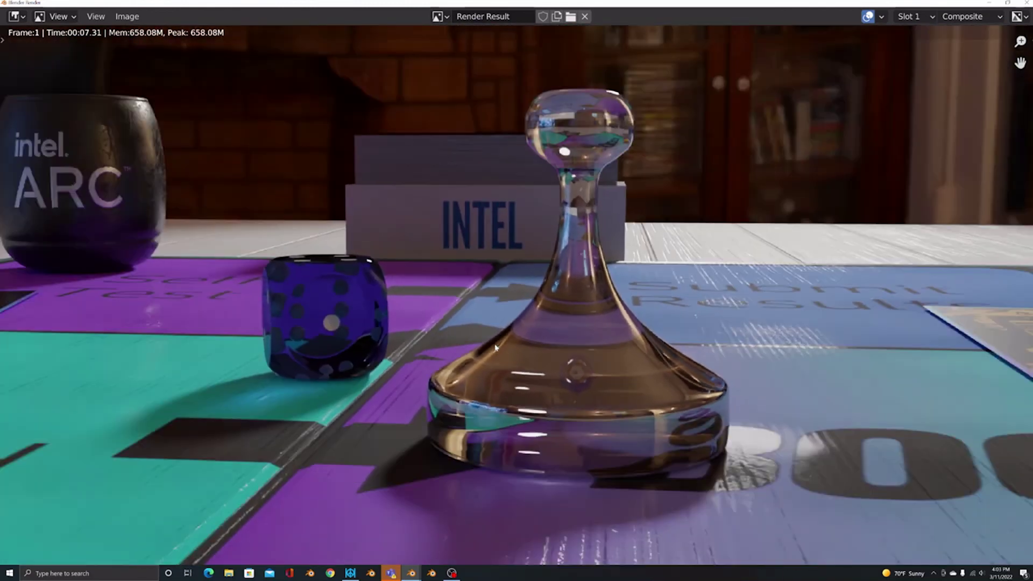
scroll(495, 347, down, 3)
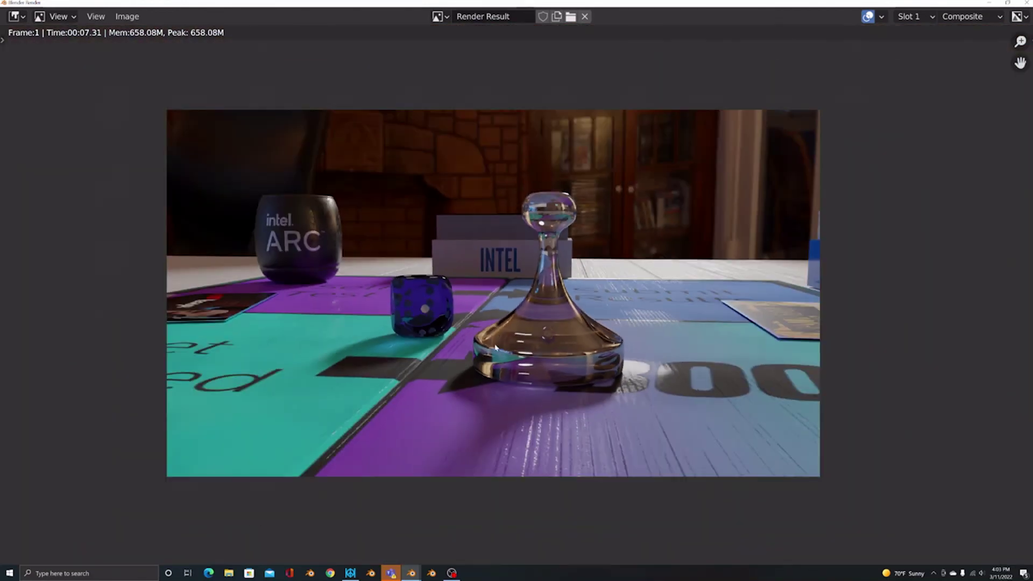